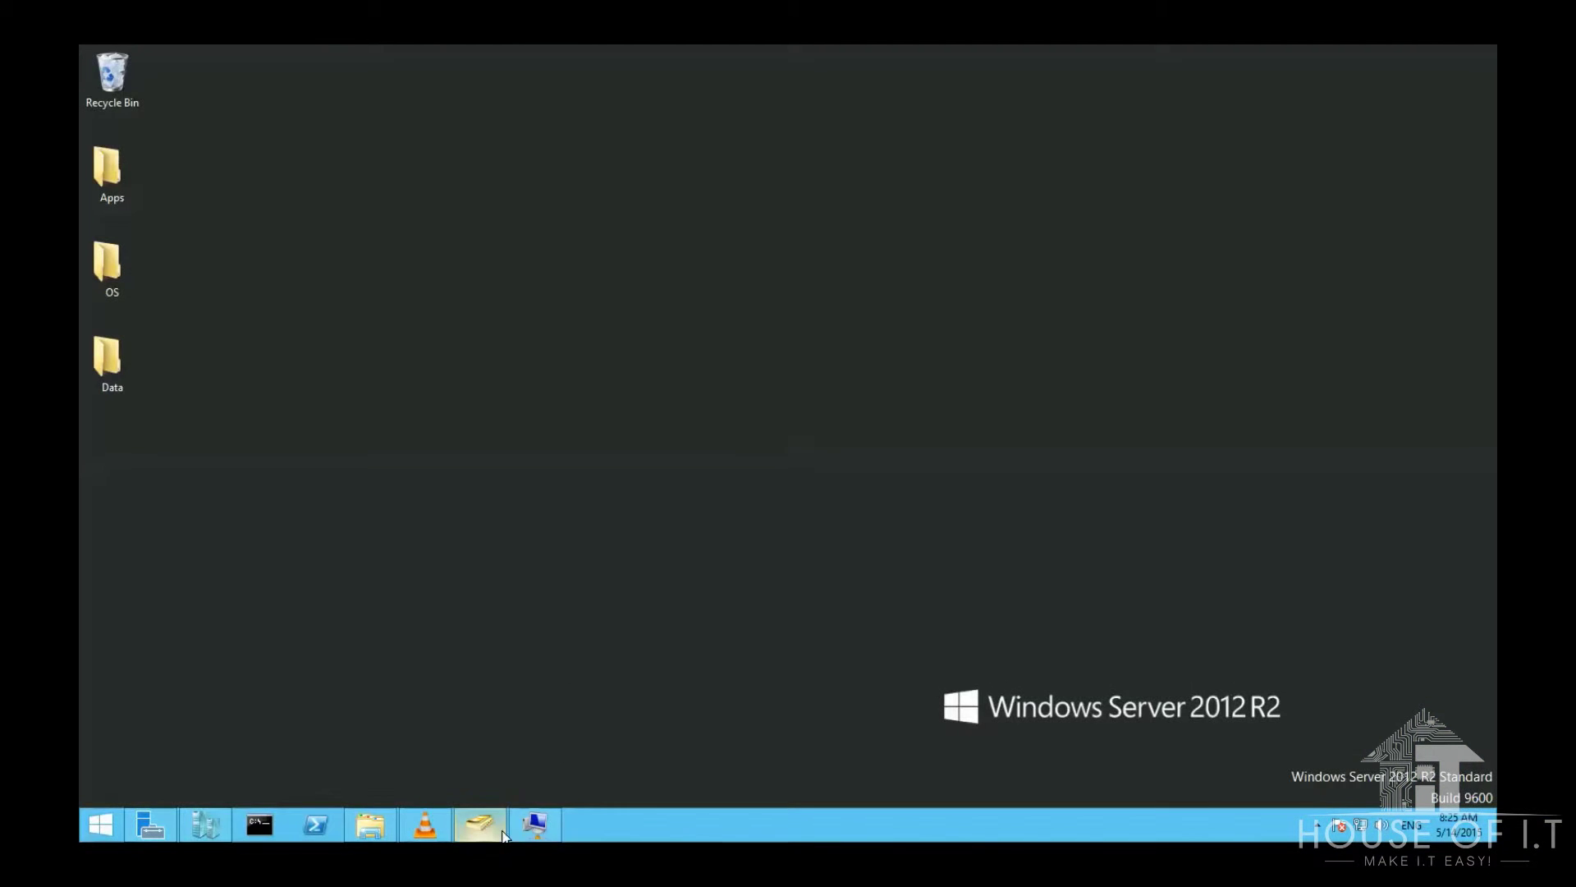
Step: Reset the Client01 account under HOIT Computers with Reset Account and confirm with Yes
click(503, 832)
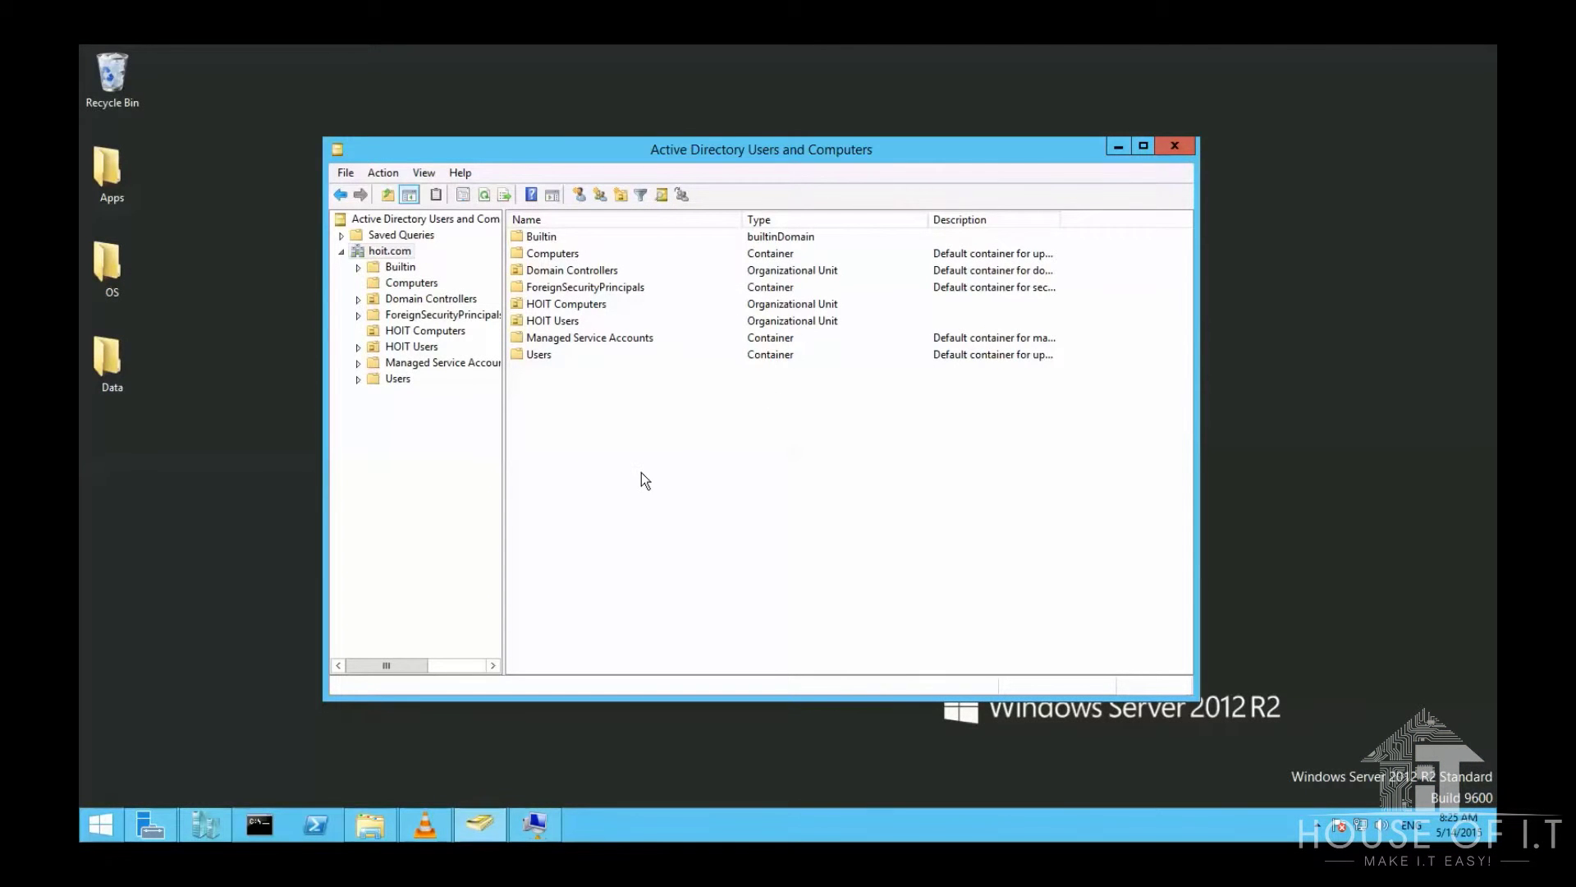
click(425, 331)
click(538, 237)
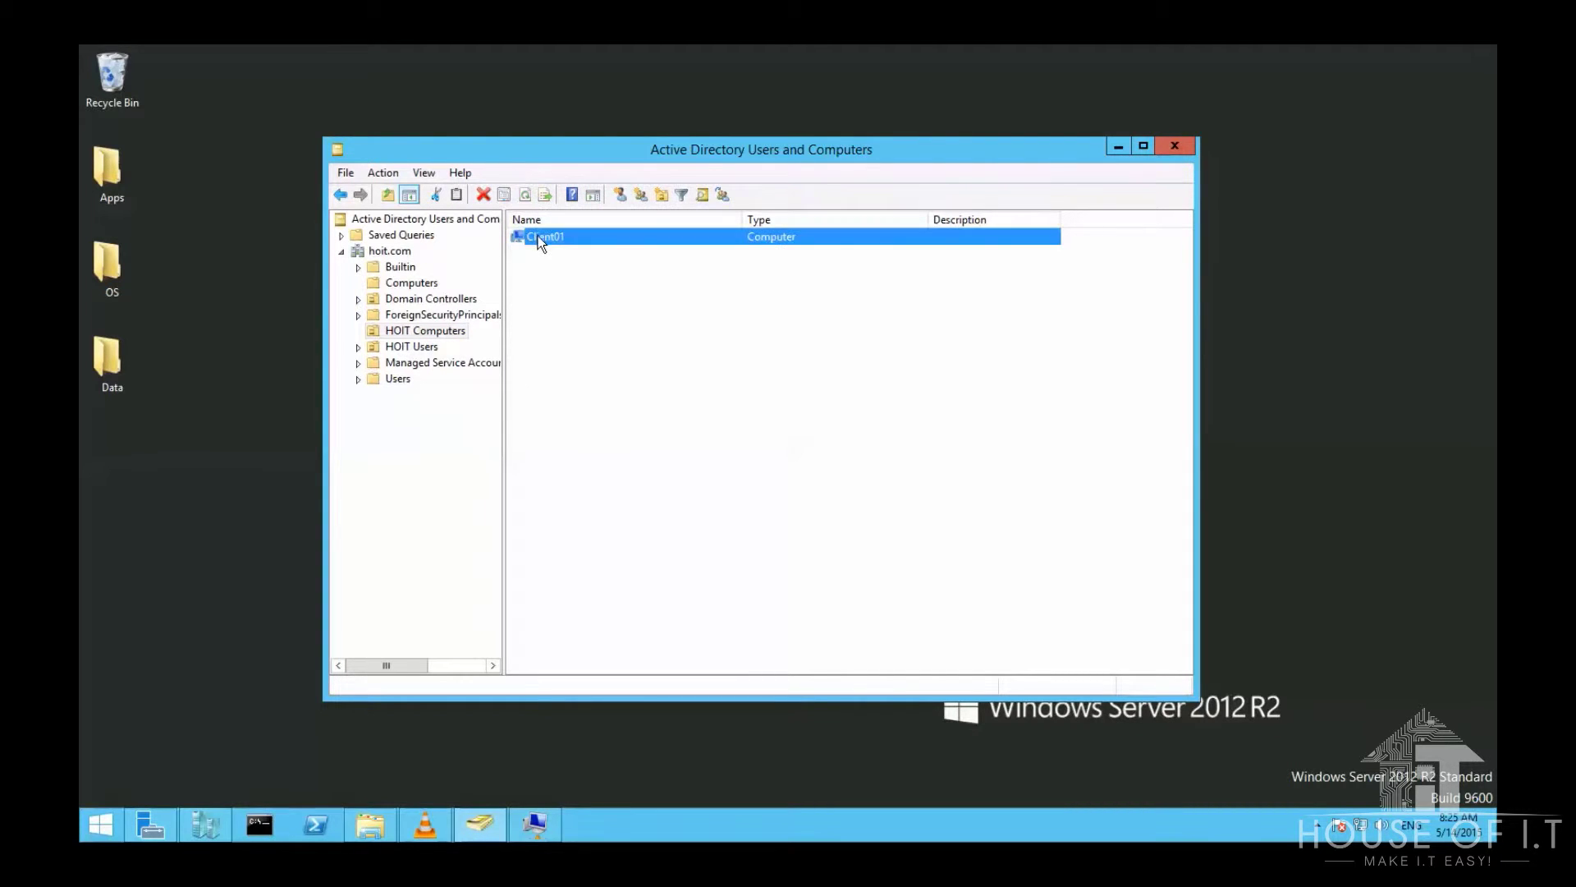
right_click(534, 233)
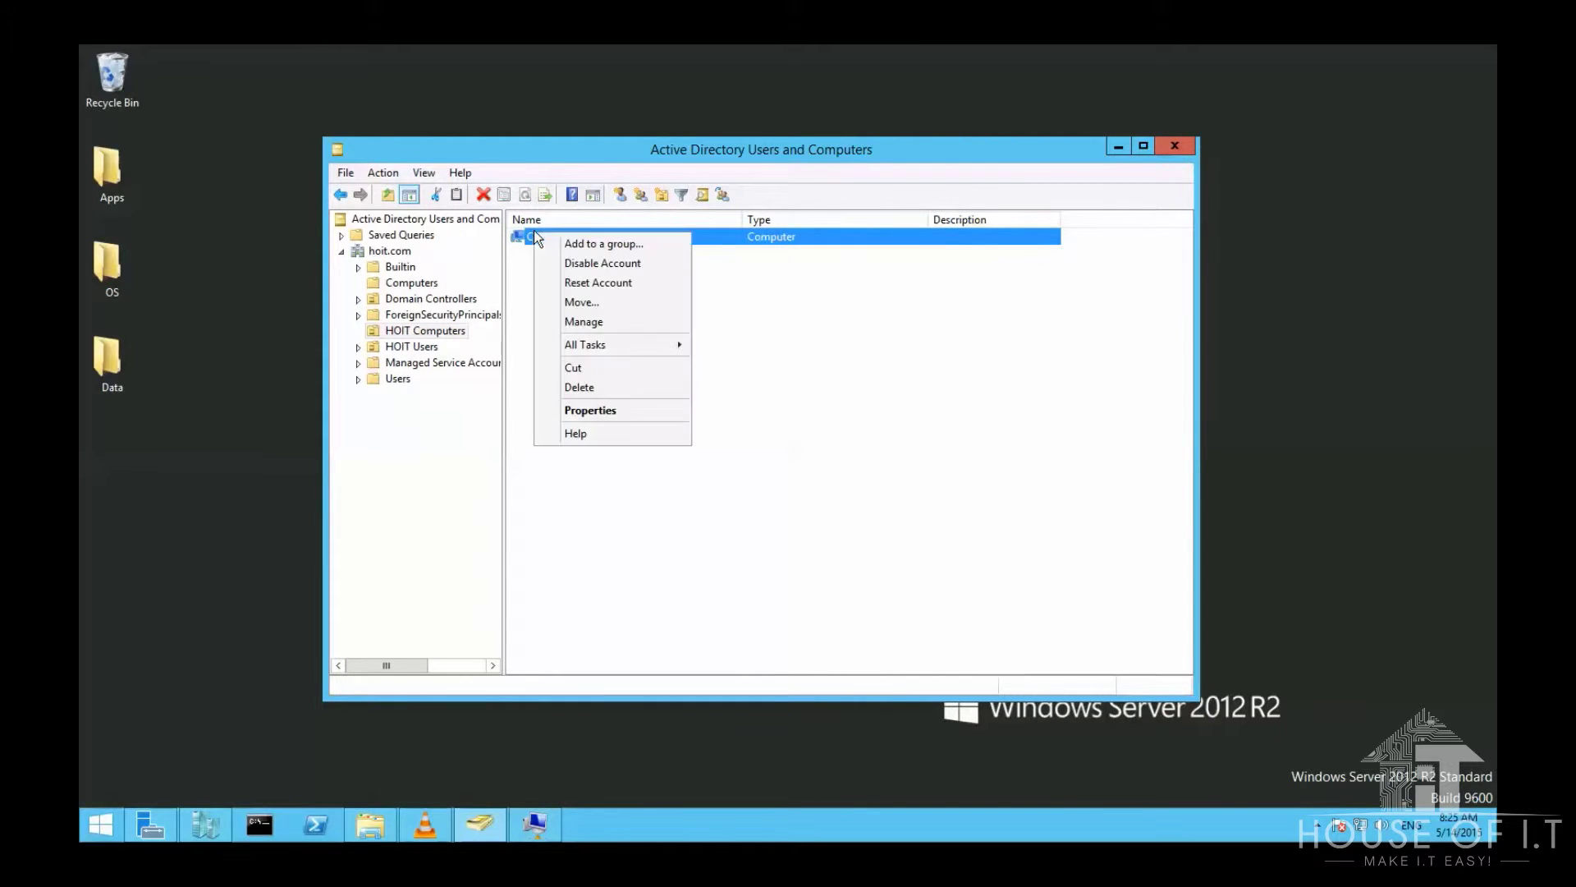
click(617, 284)
click(819, 499)
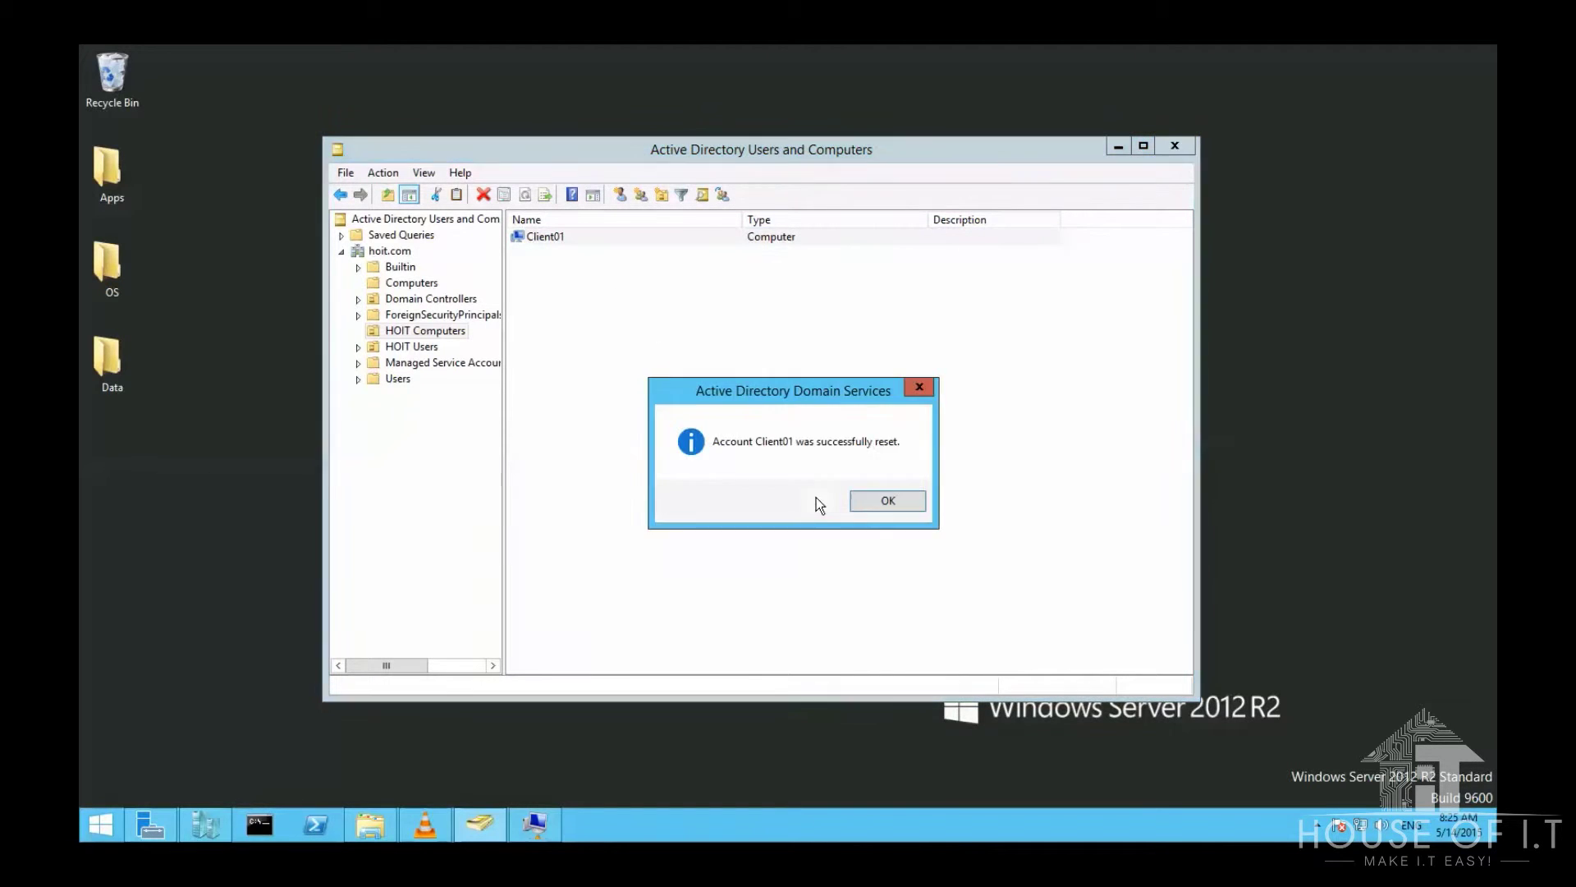
Step: Dismiss the reset message and open Client01's computer name and domain change settings
click(921, 507)
right_click(362, 544)
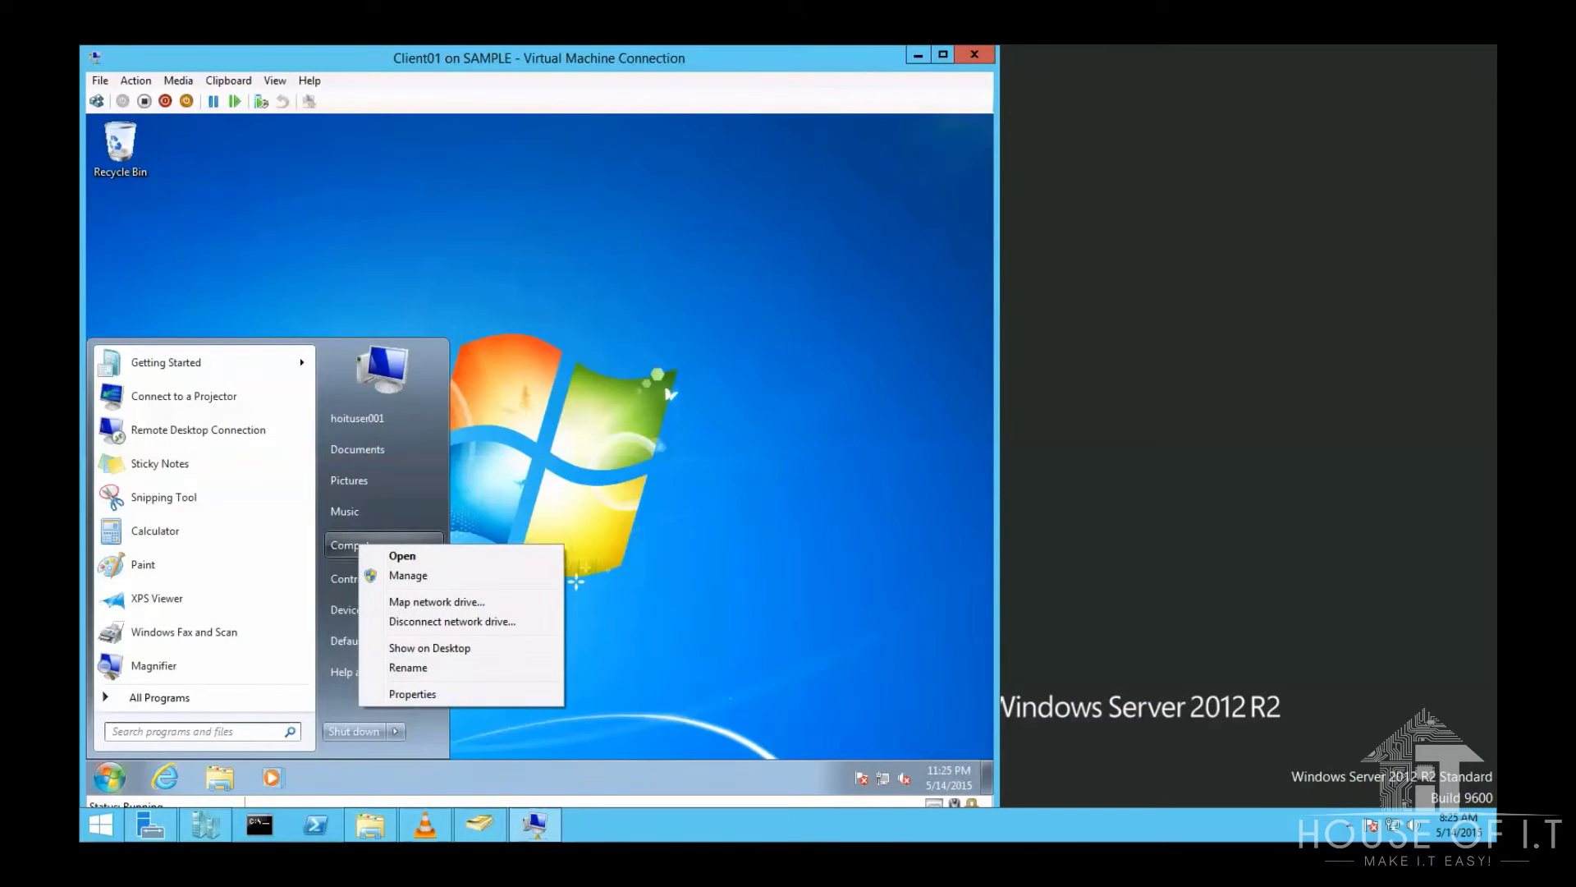
click(412, 693)
scroll(884, 327, down, 1)
click(813, 558)
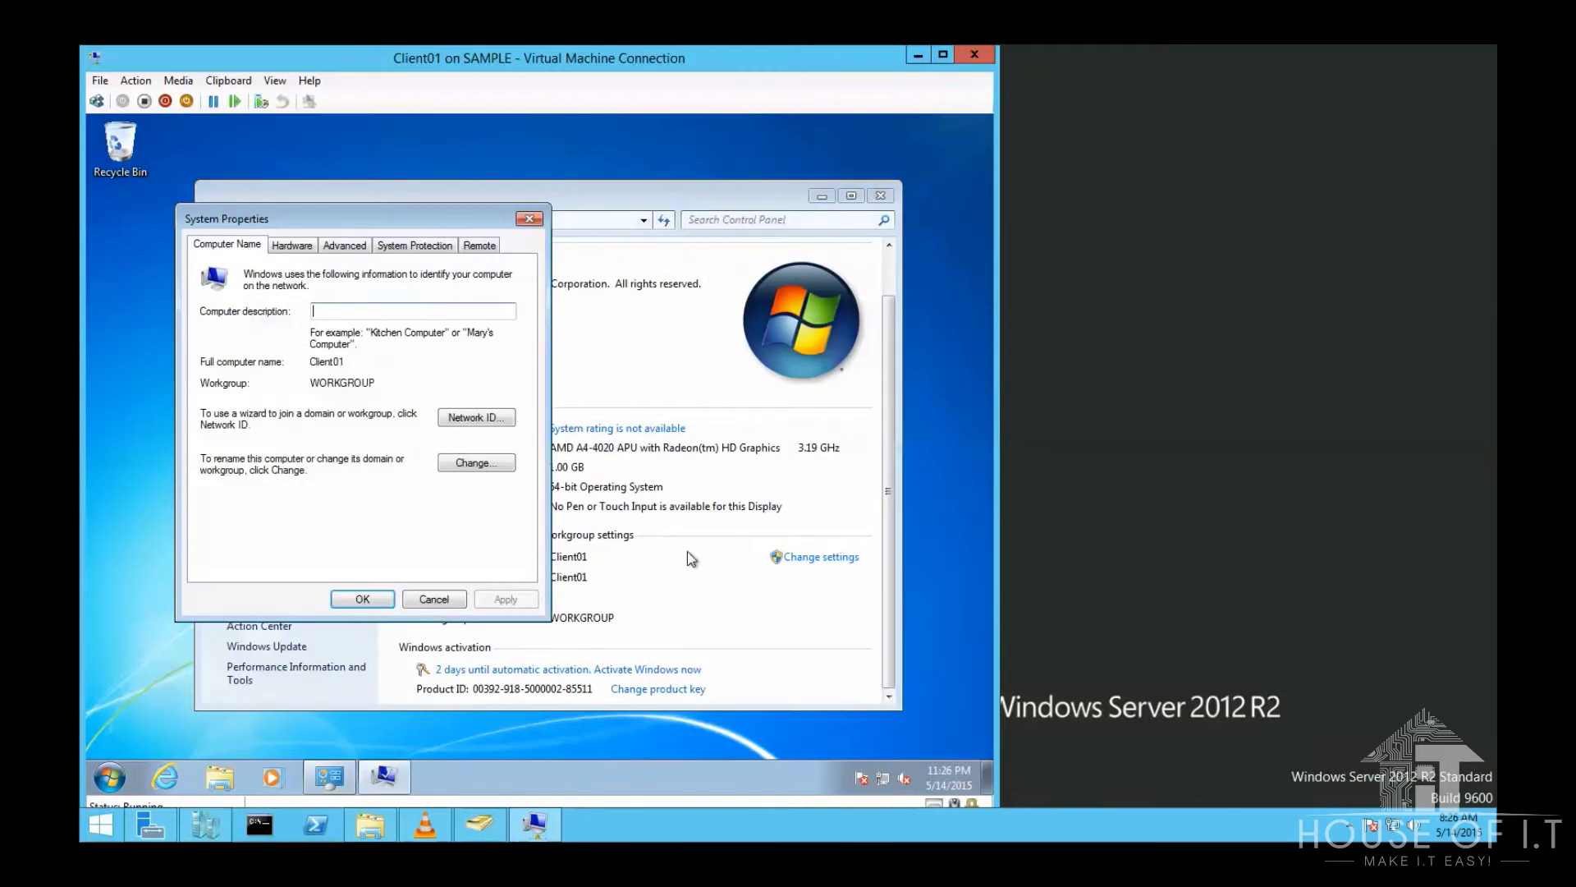
click(476, 463)
Step: Join Client01 to the hoit domain using the administrator account and its password
click(215, 450)
text(hoit)
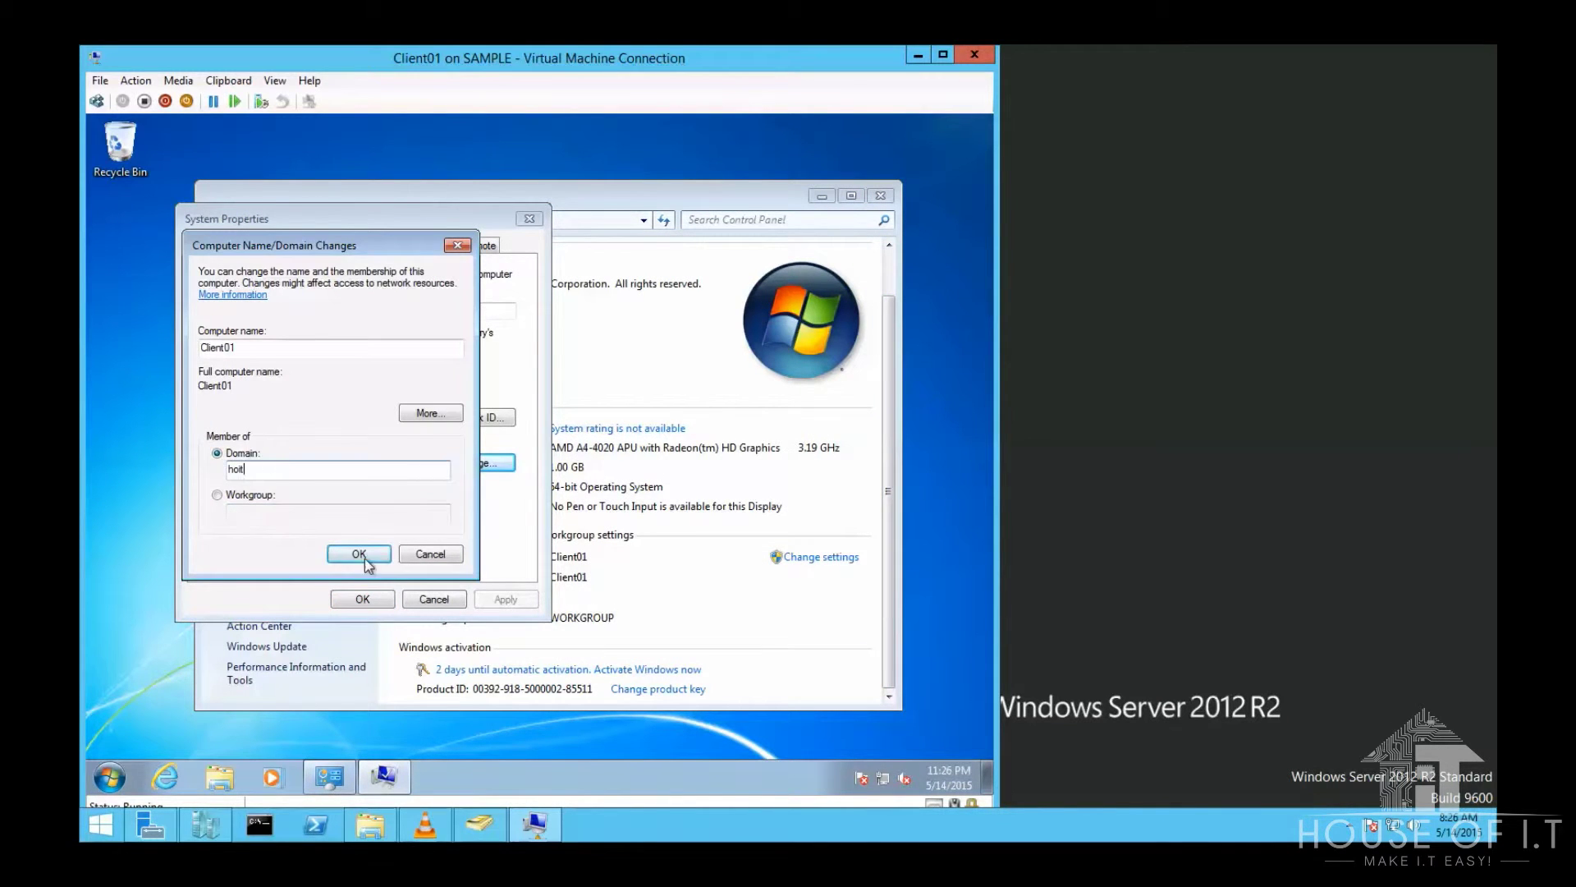
click(358, 552)
text(administrator)
key(Tab)
text(Pa$$w0rd)
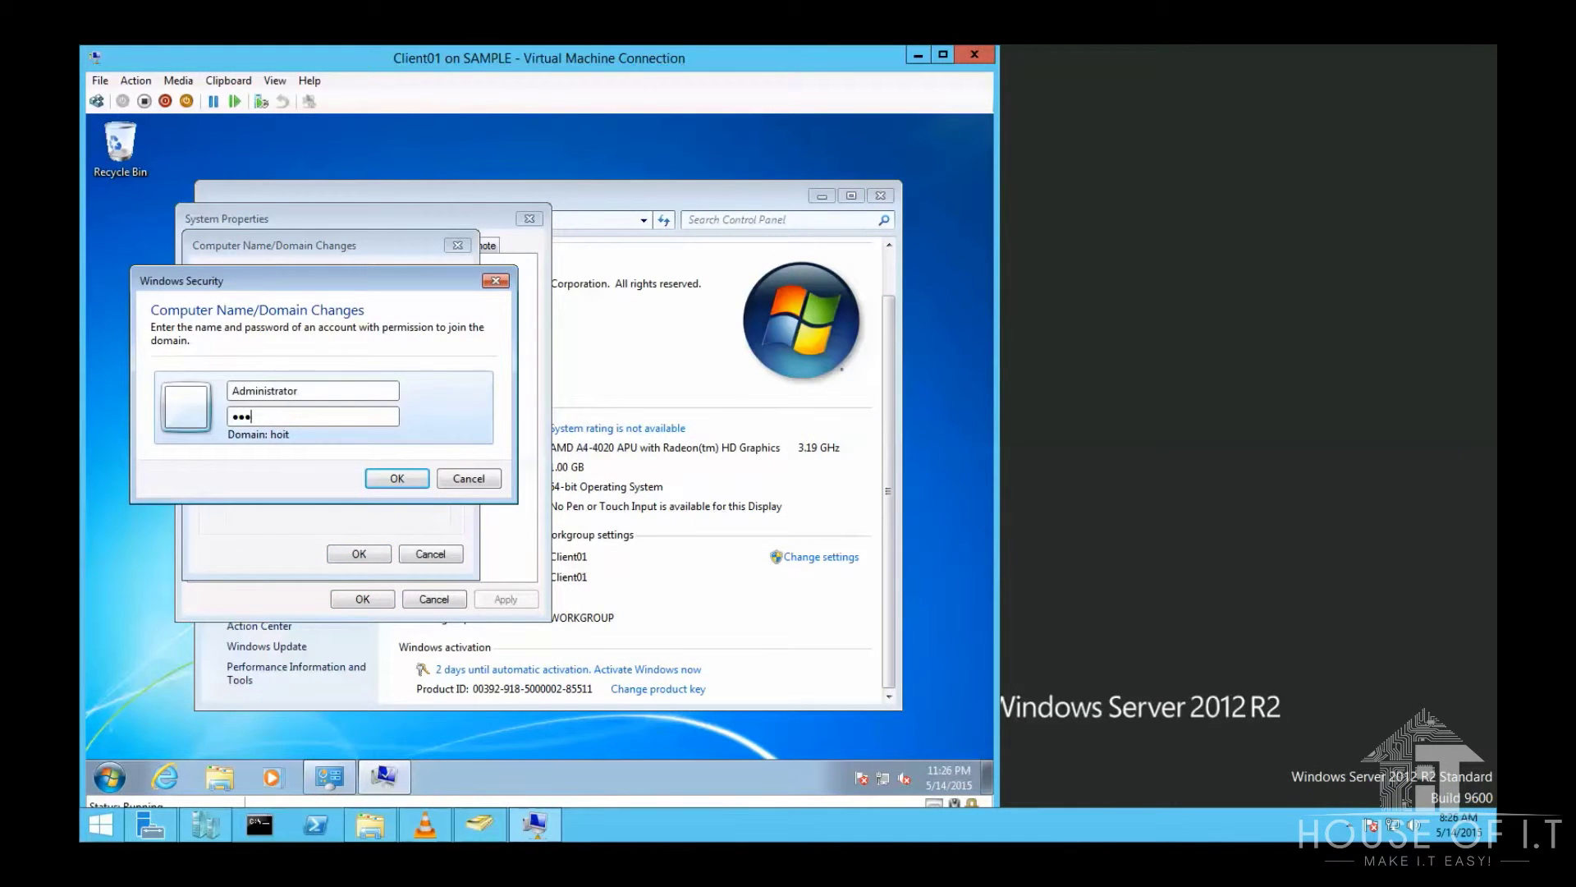
key(Return)
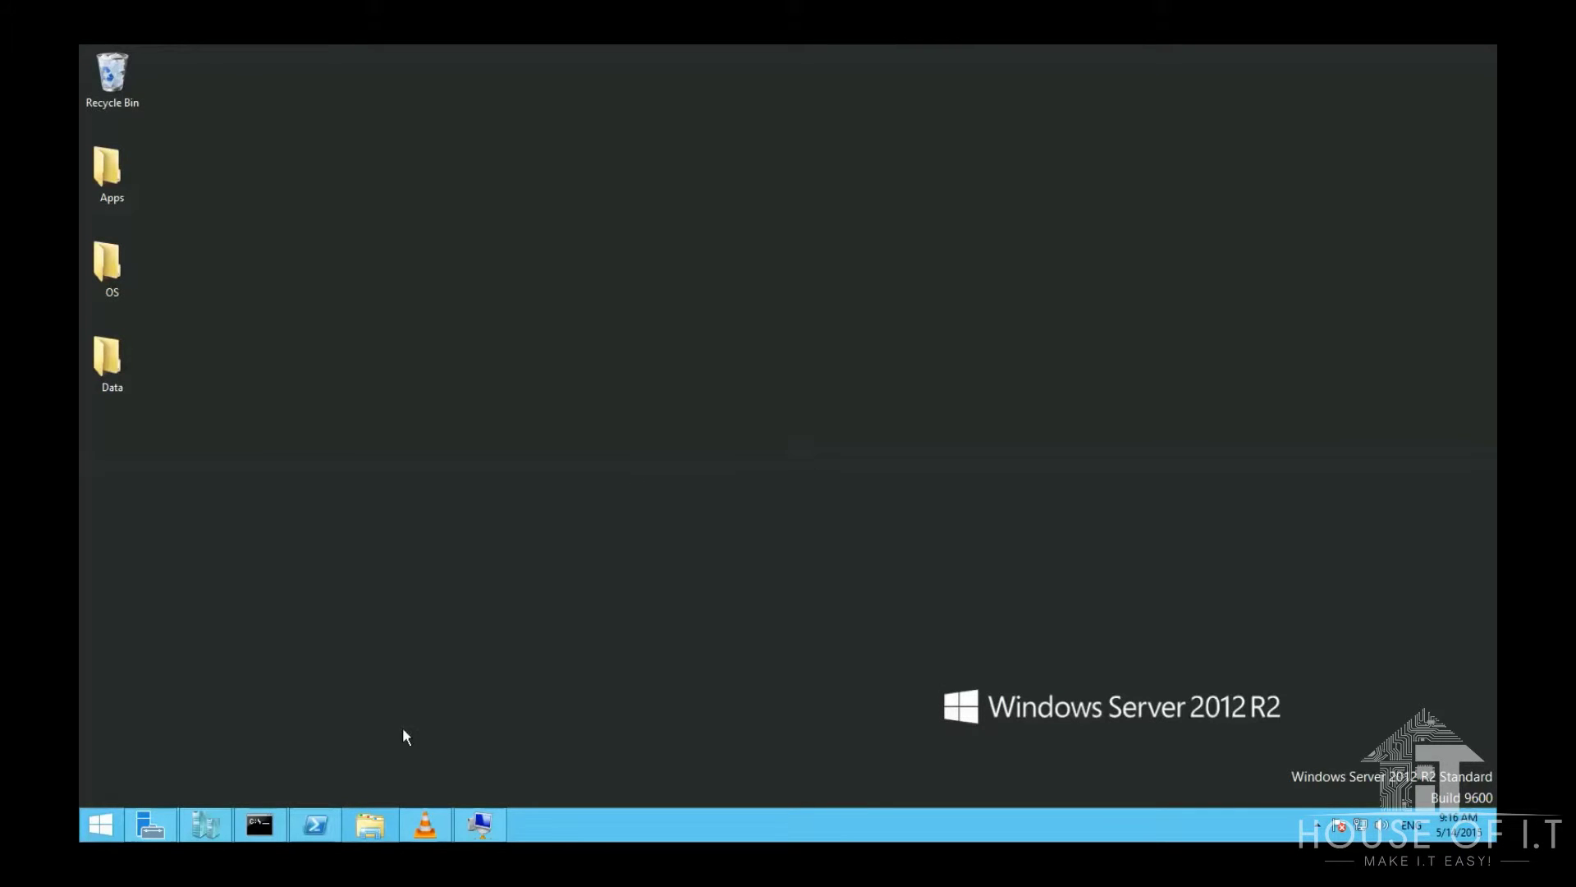
Step: Run the prepared dsmod computer -reset command for CLIENT02 in PowerShell
click(316, 824)
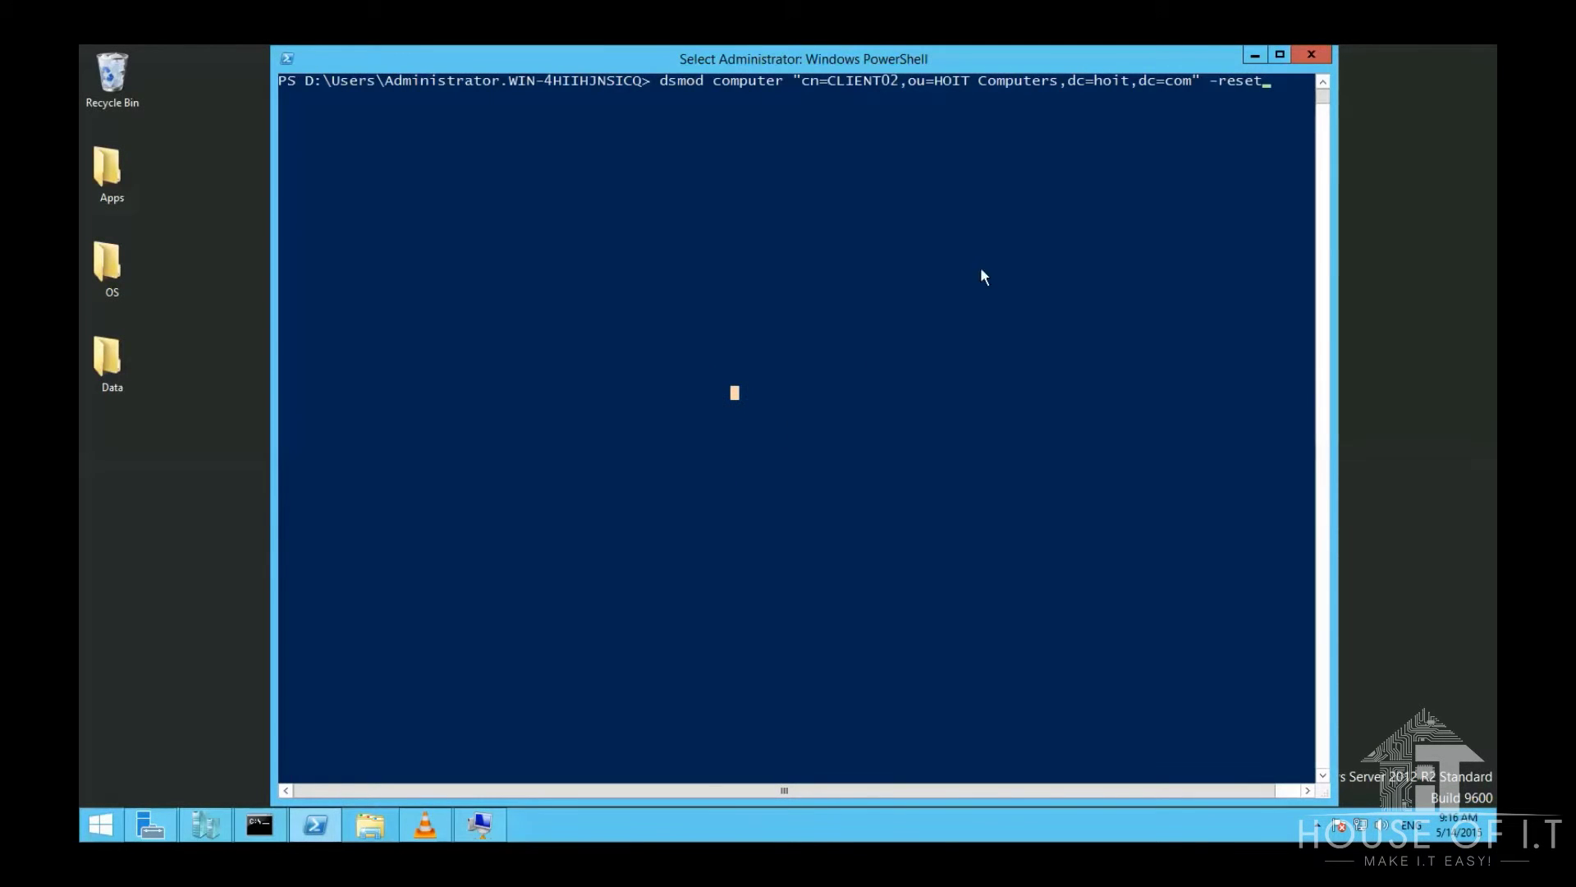
click(654, 193)
click(1273, 95)
key(Escape)
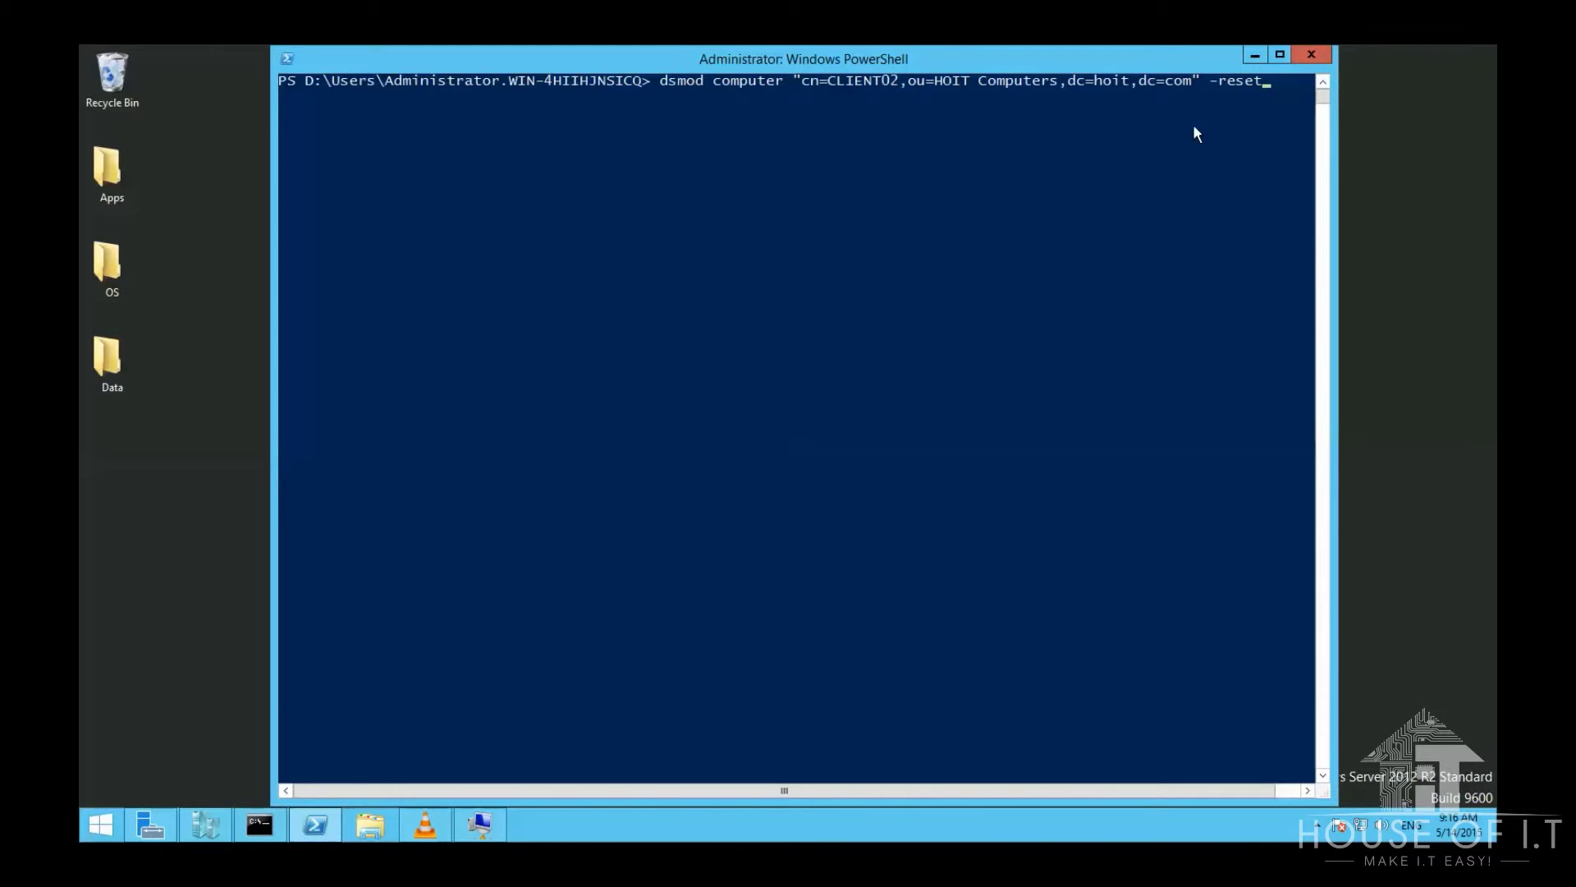
key(Return)
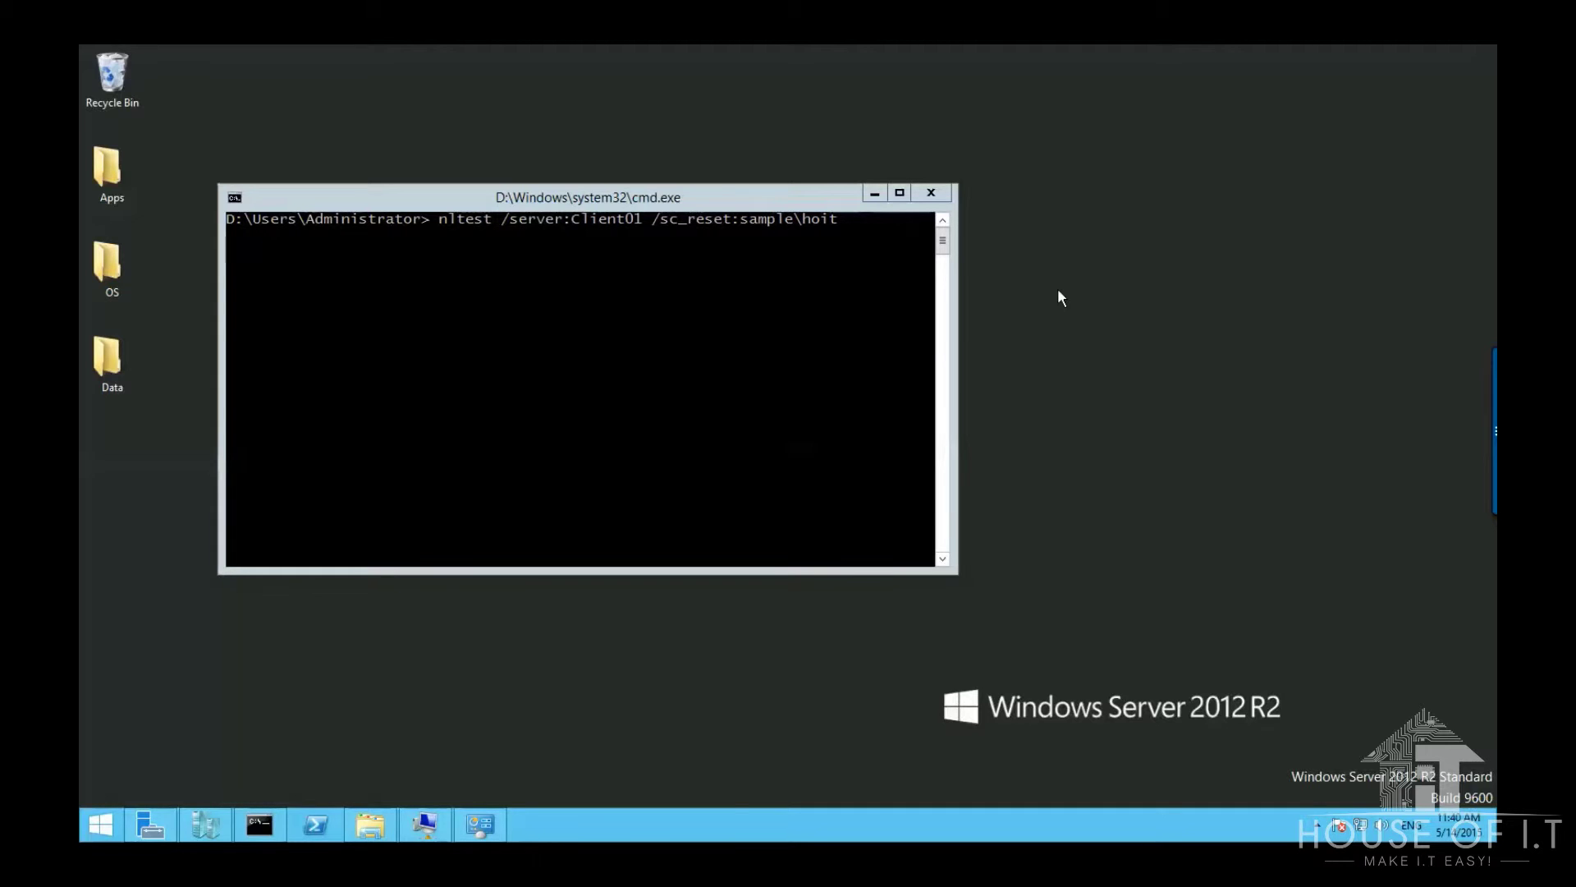
Step: Run nltest /server:Client01 /sc_reset:sample\hoit to reset the secure channel
key(Return)
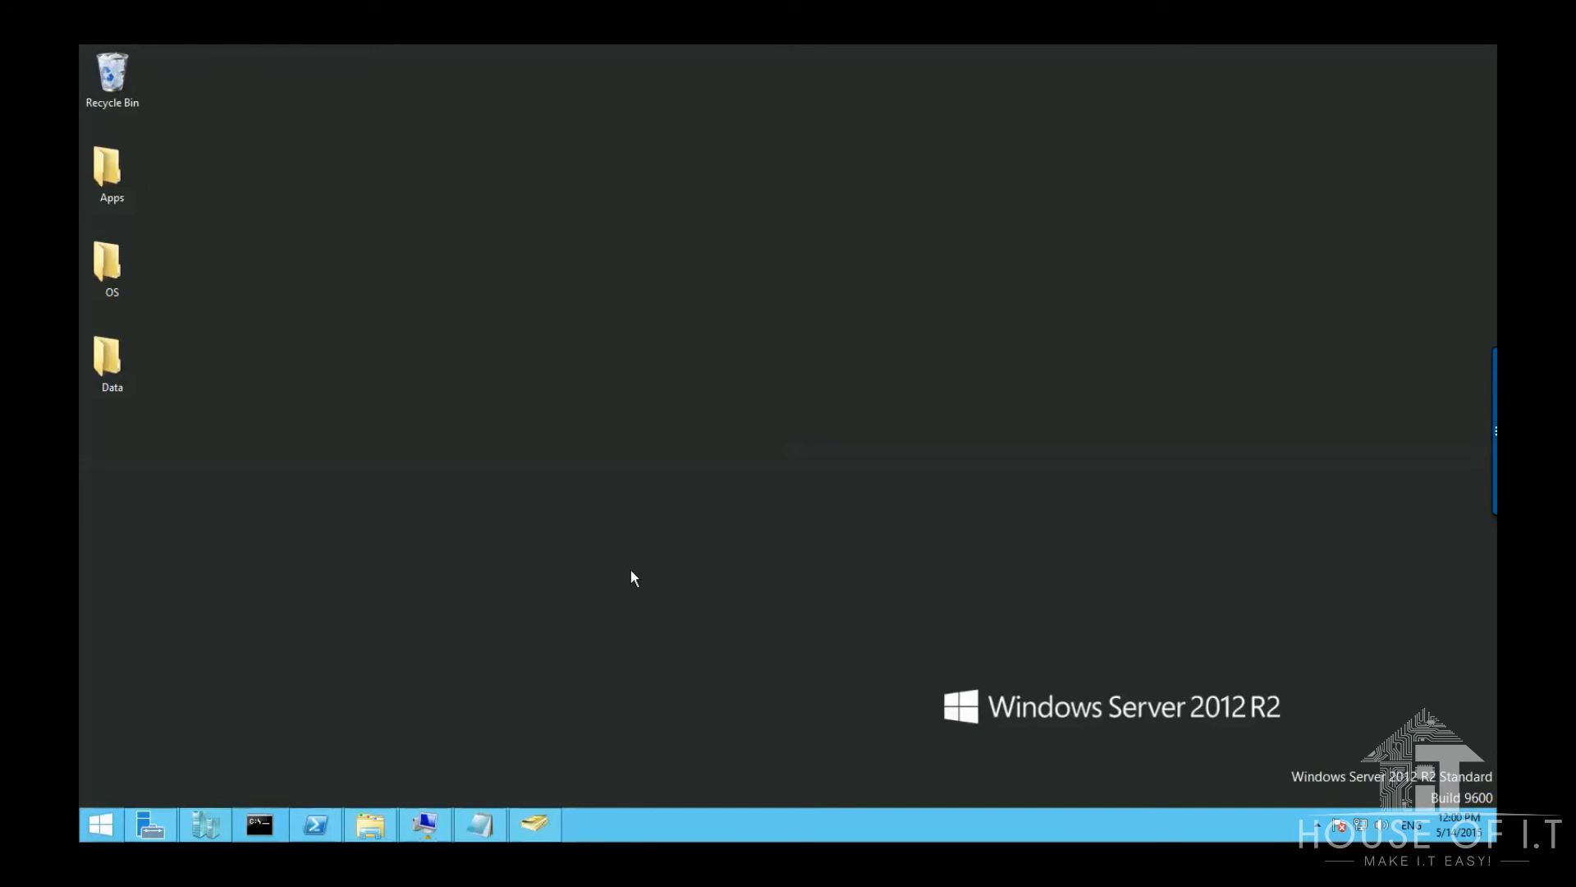
Step: Restore the PowerShell window to run New-ADGroup for the hoitUsers global group
click(328, 818)
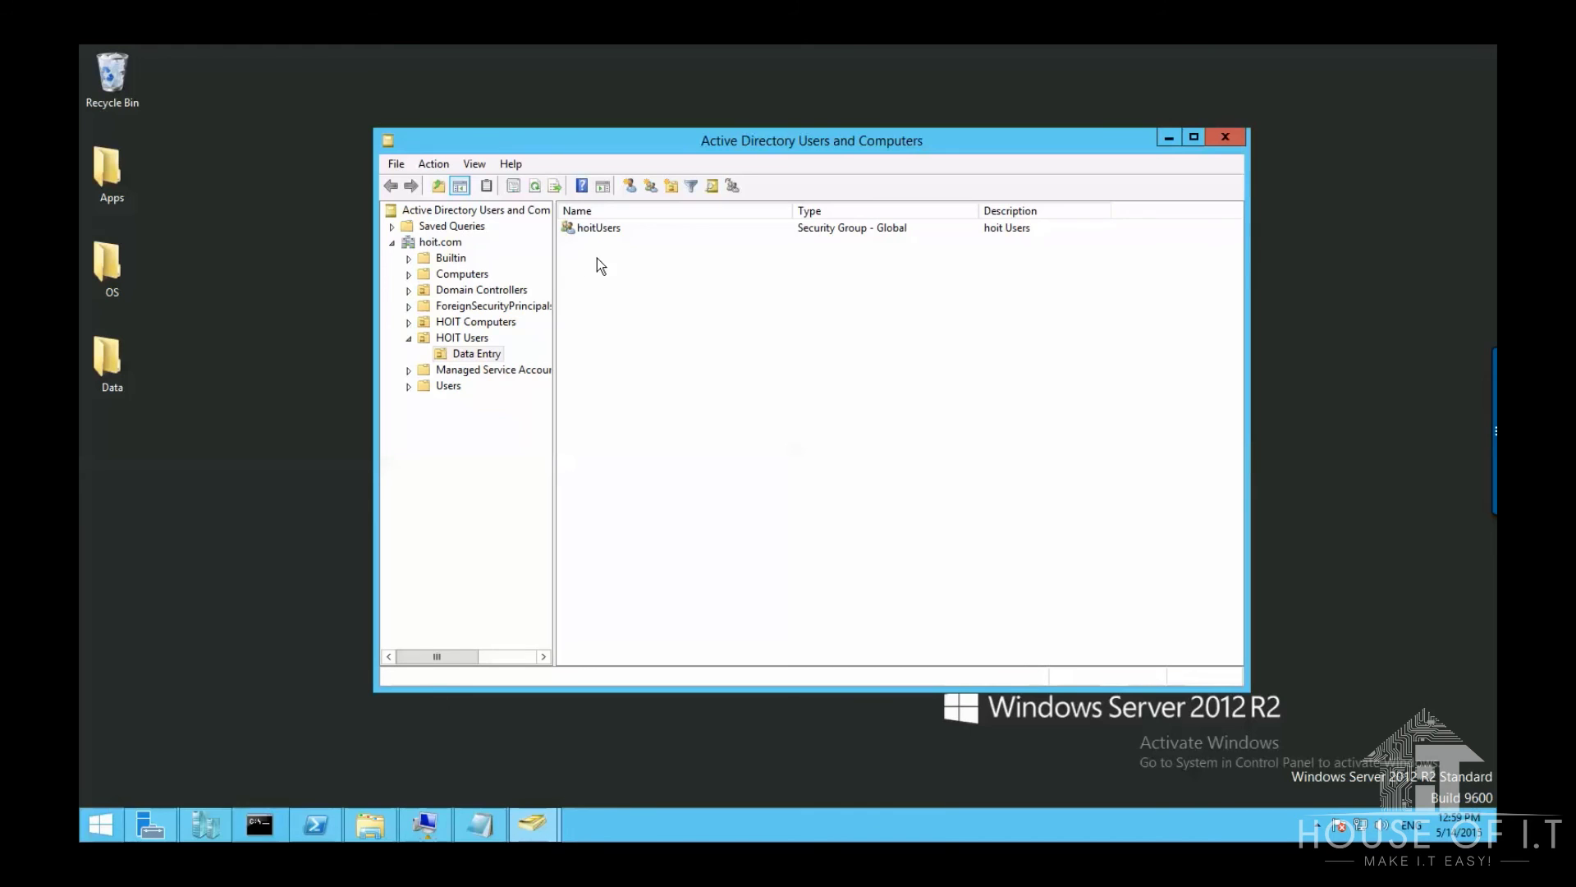
Step: Set the hoitUsers group scope to Universal in its properties and apply it
right_click(591, 232)
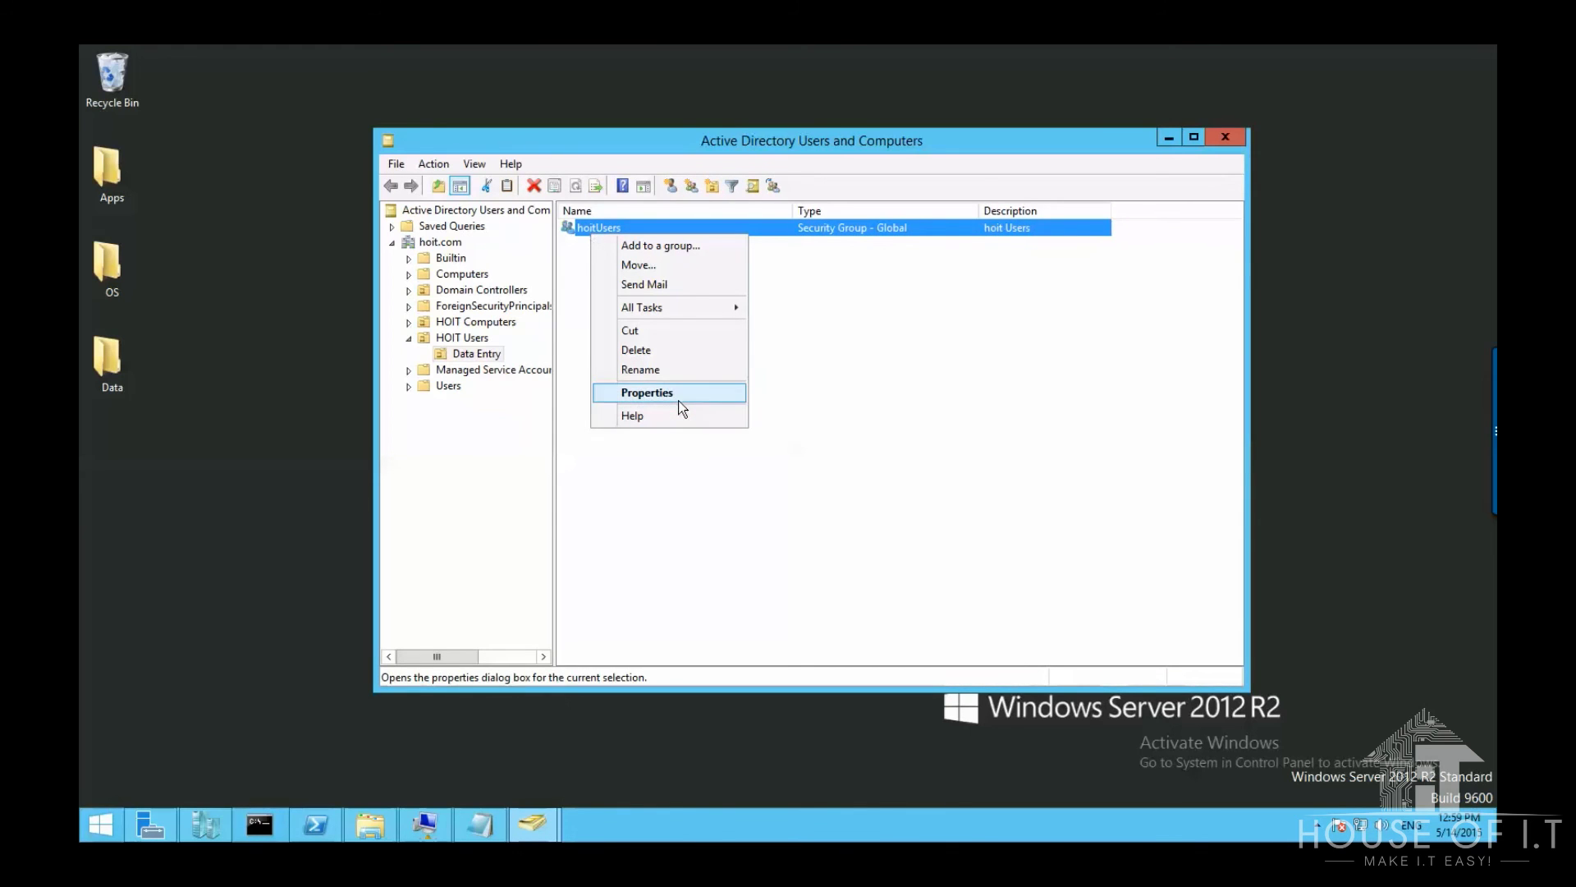
click(679, 394)
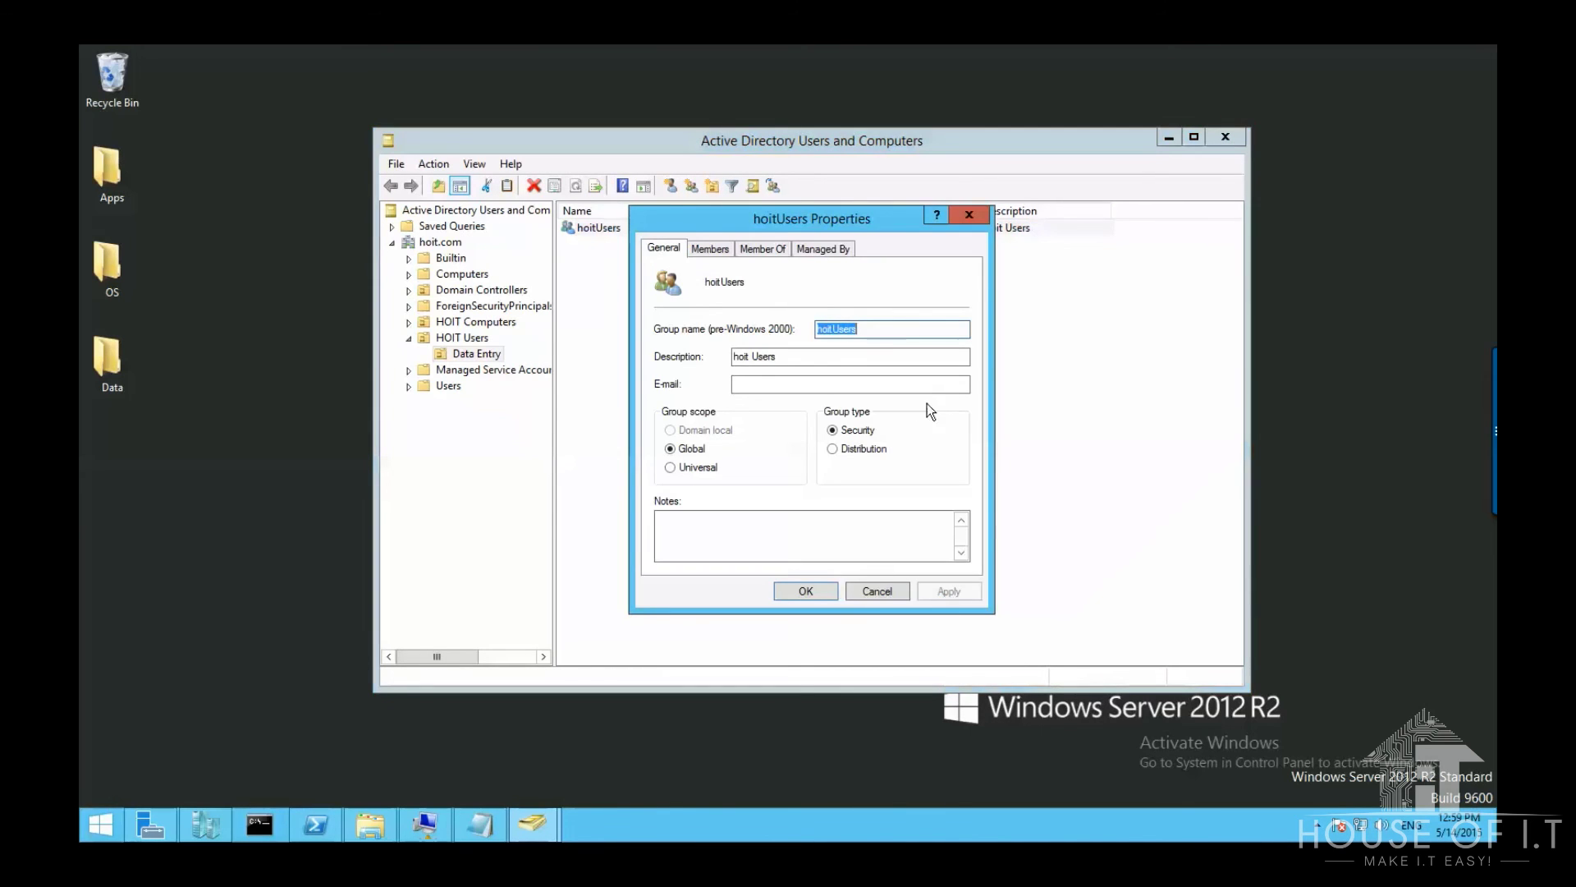
click(694, 469)
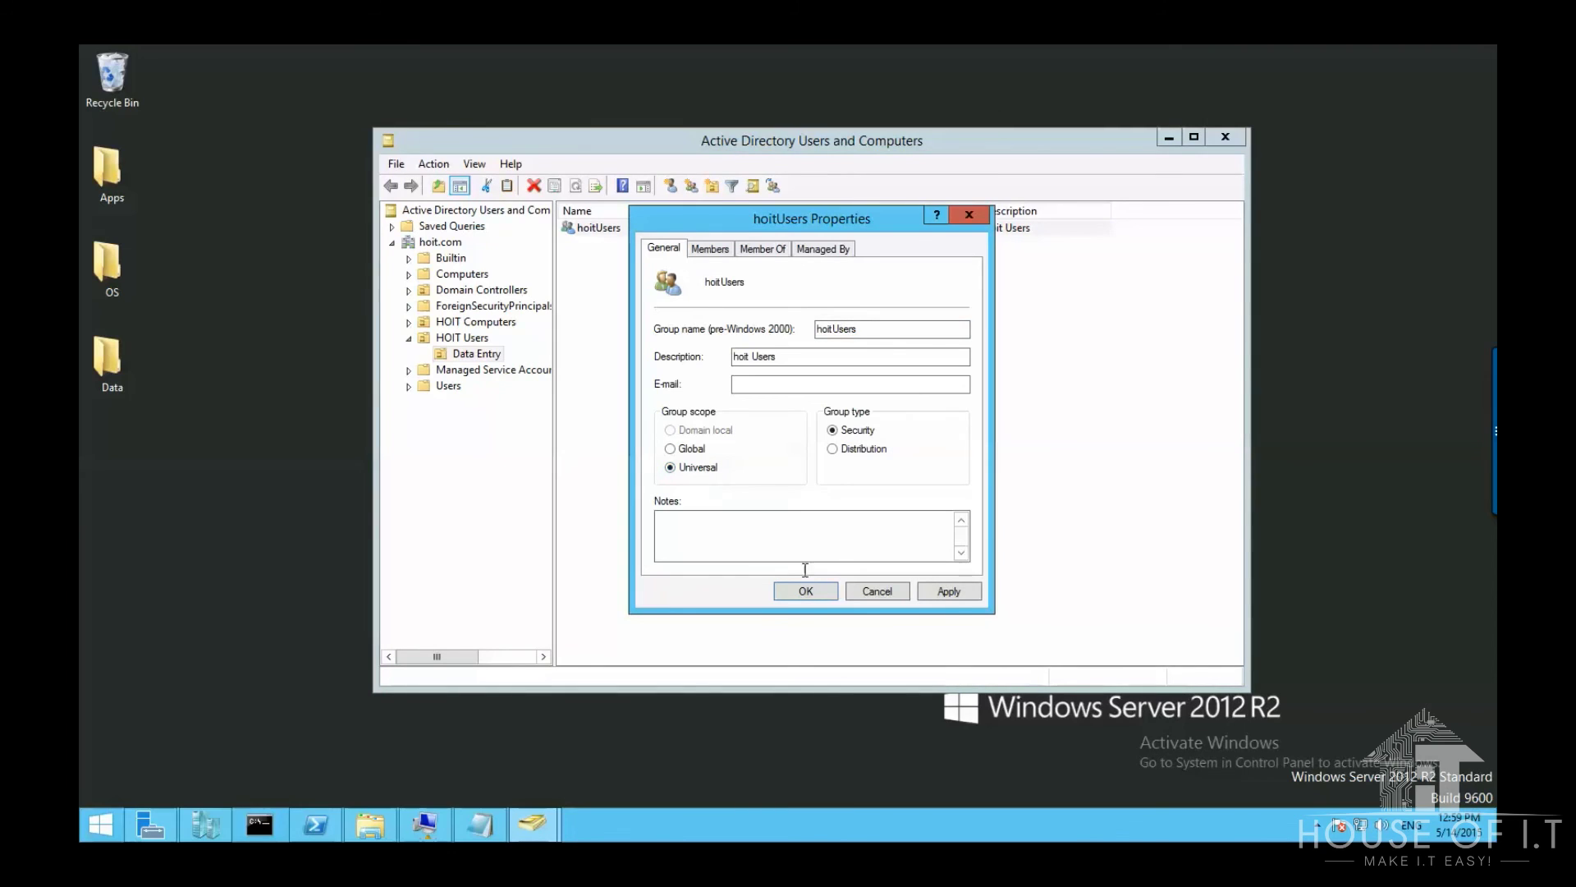
click(961, 591)
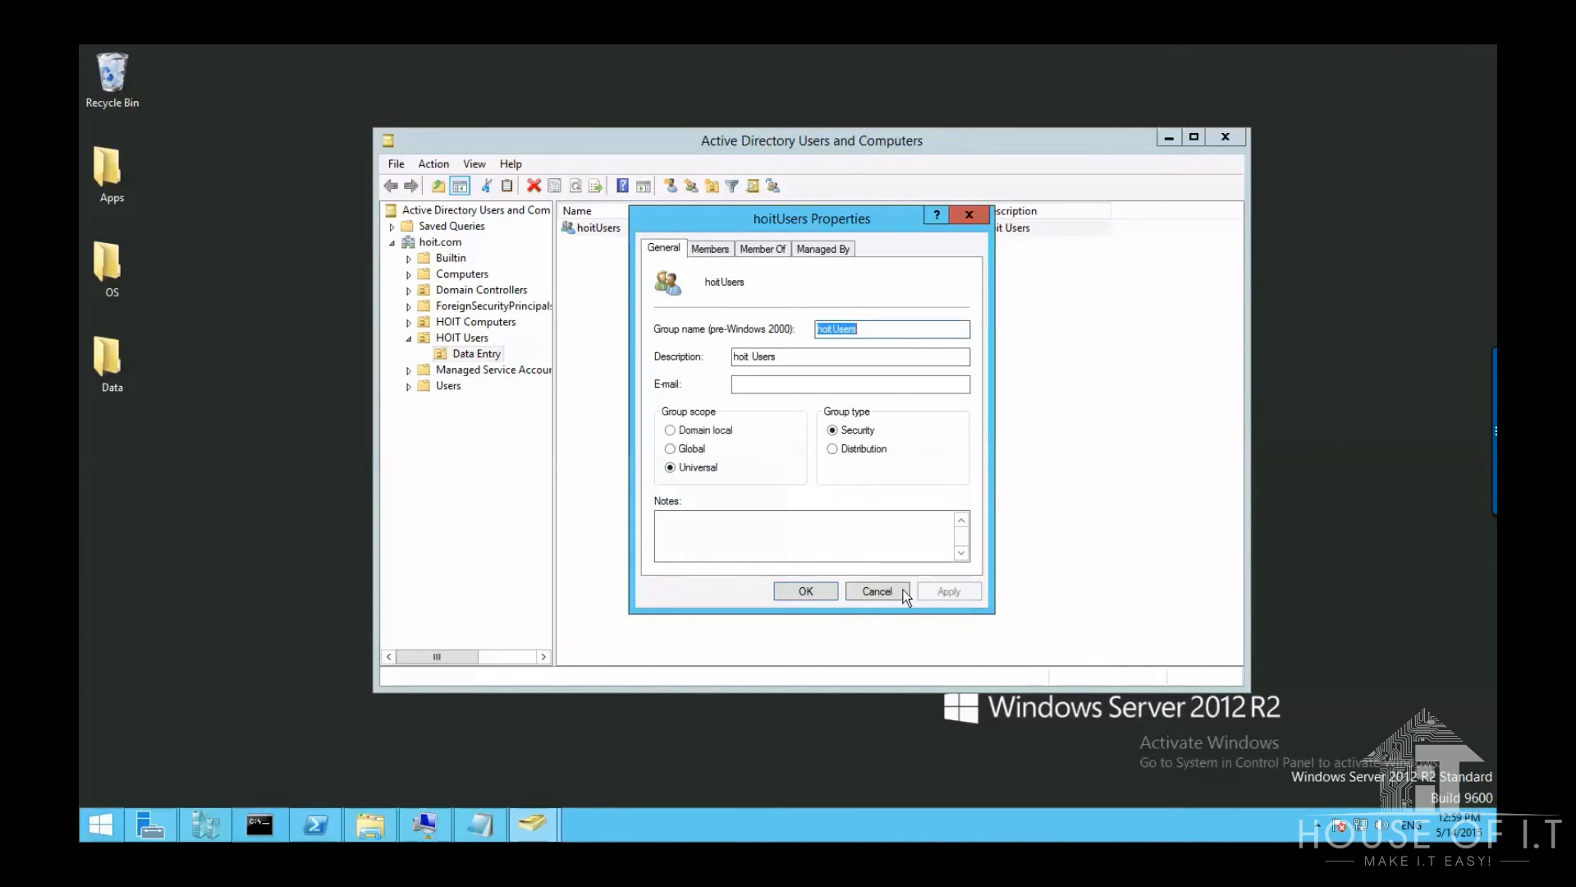
click(804, 592)
click(793, 591)
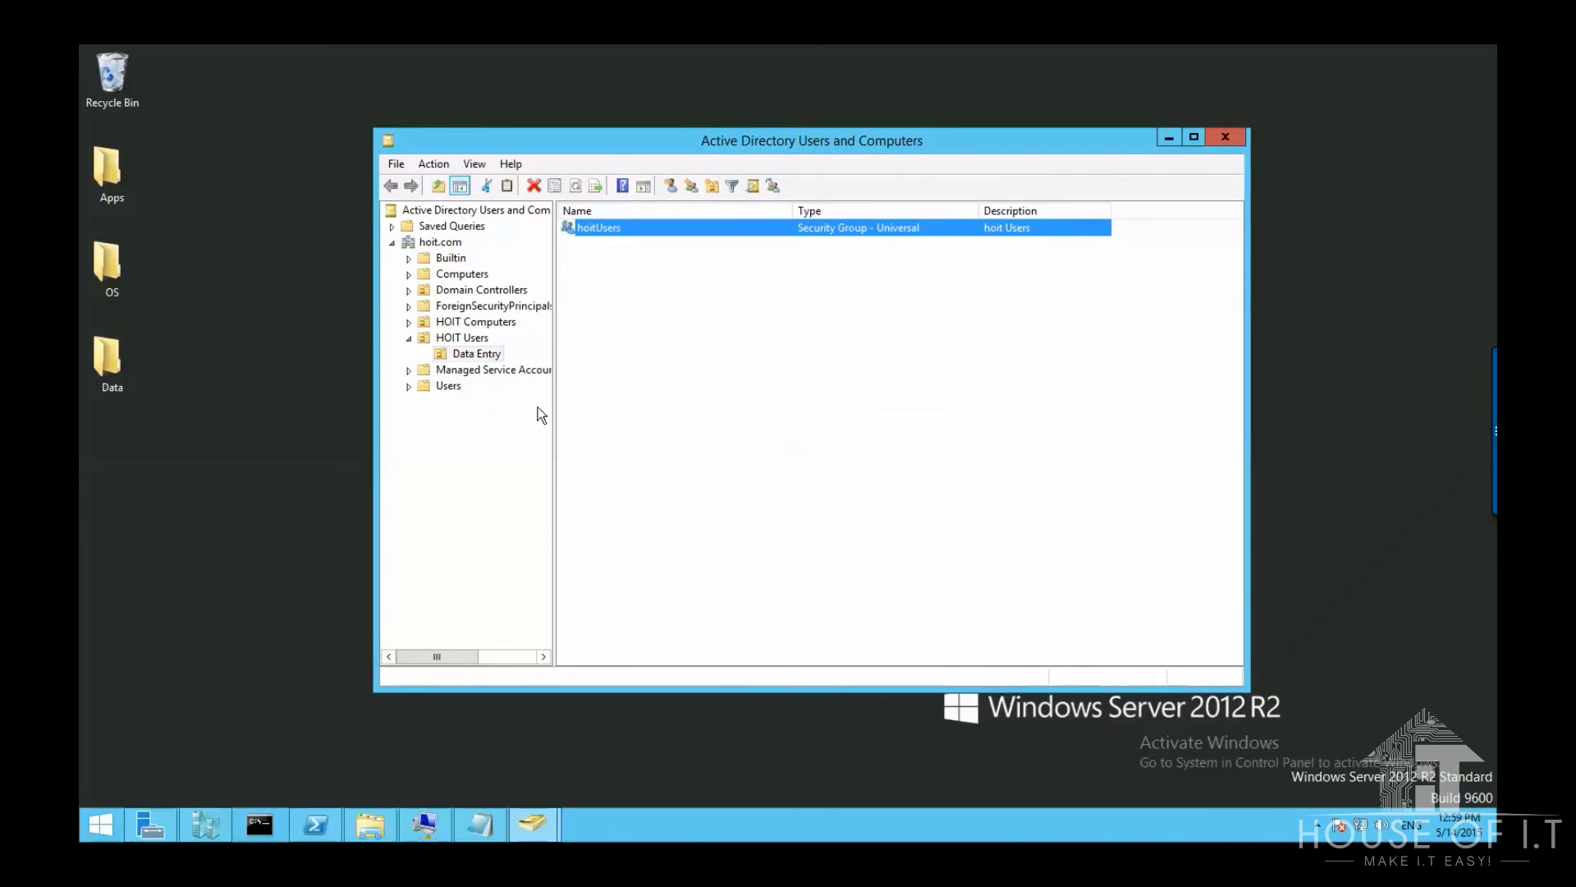